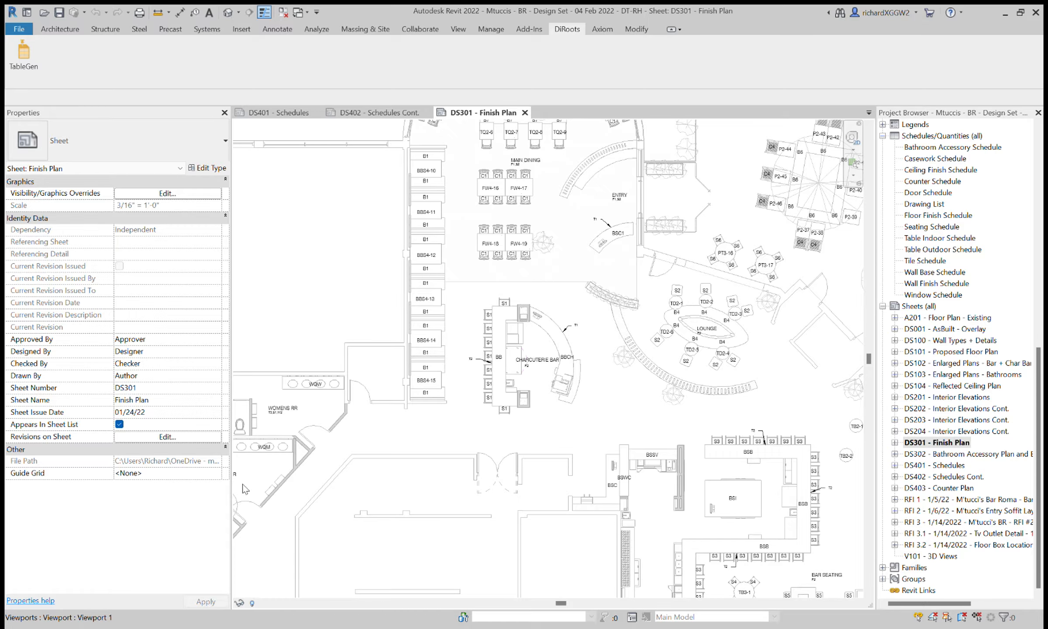
# Step: Activate the Finish Plan viewport on sheet DS301 and inspect the FW4-18 and FW4-19 tables in the main dining area
pyautogui.scroll(4, 493, 249)
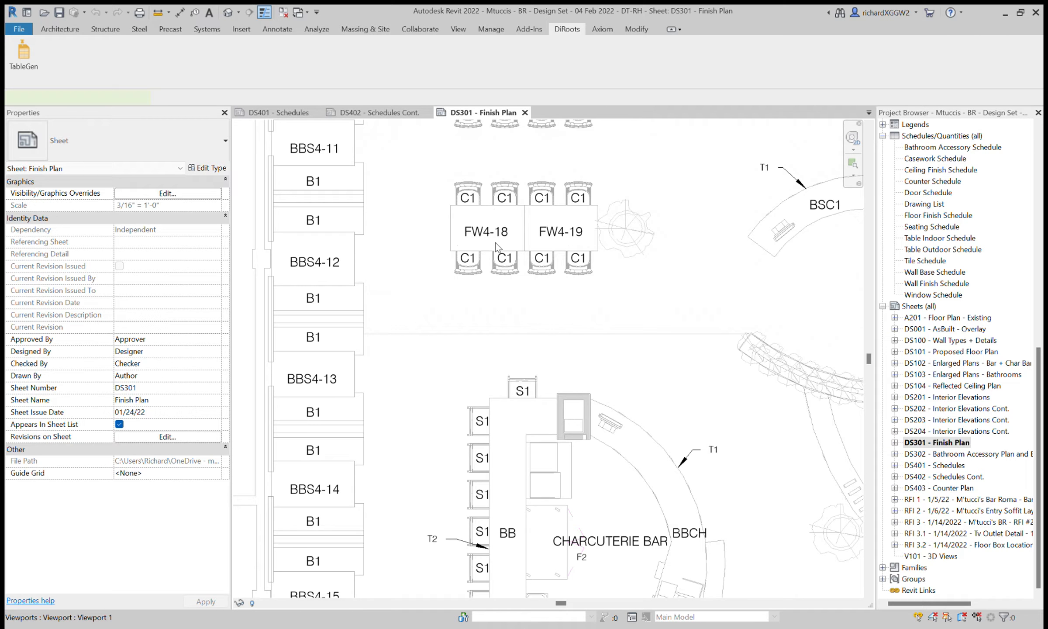
pyautogui.doubleClick(465, 242)
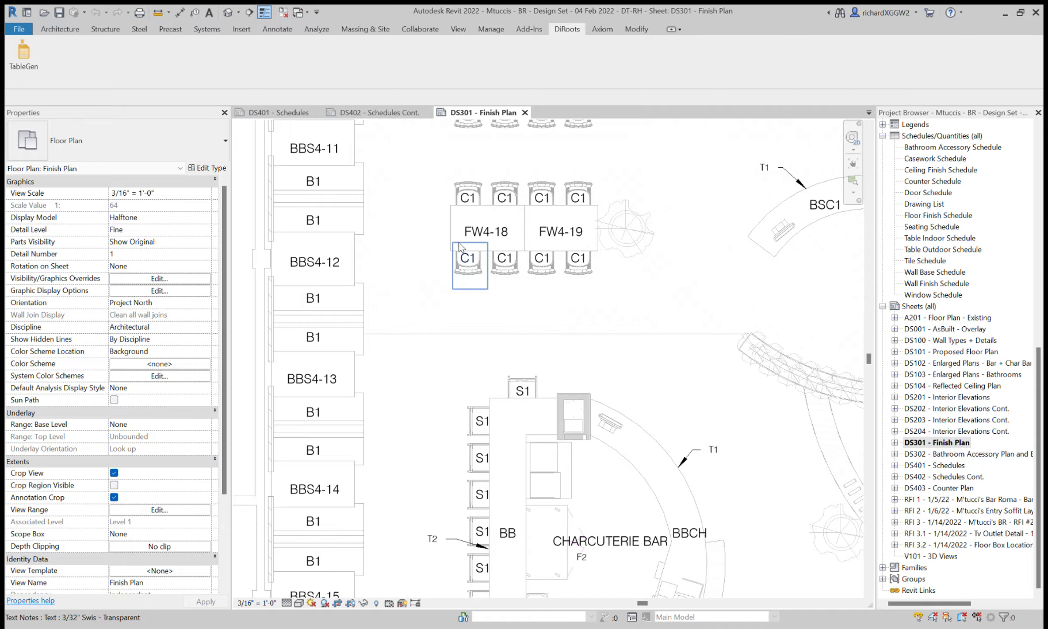
pyautogui.scroll(-3, 438, 322)
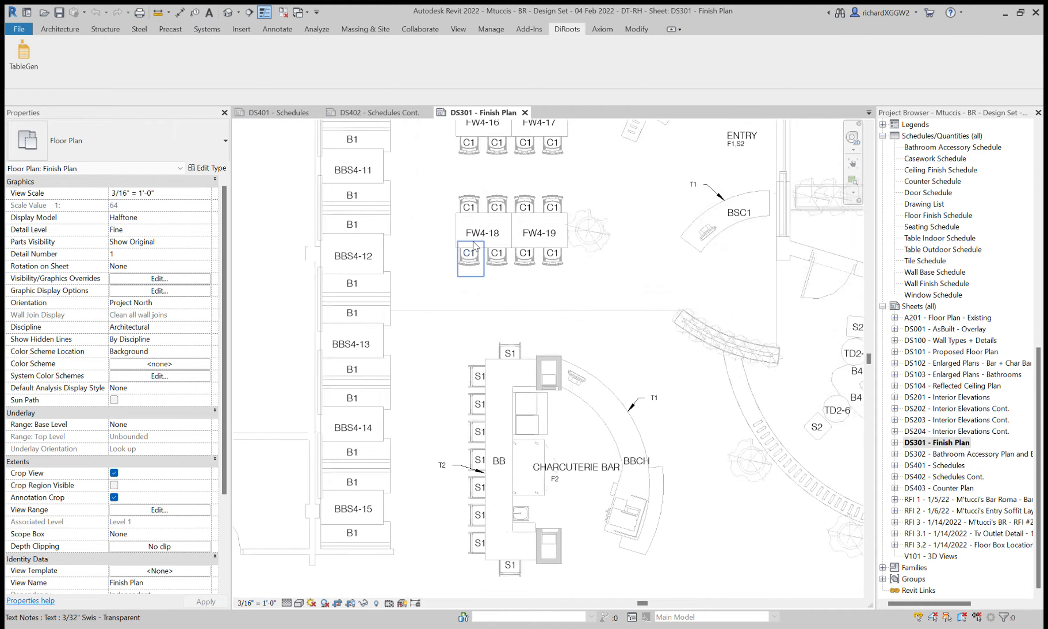
pyautogui.moveTo(438, 323); pyautogui.dragTo(414, 360, button='middle')
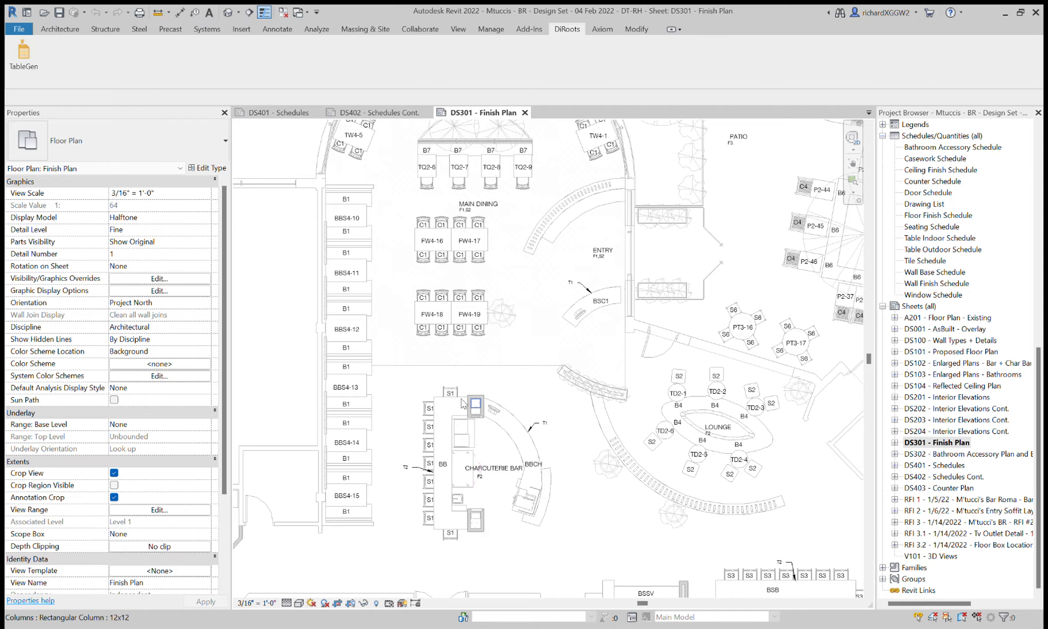
pyautogui.scroll(1, 445, 273)
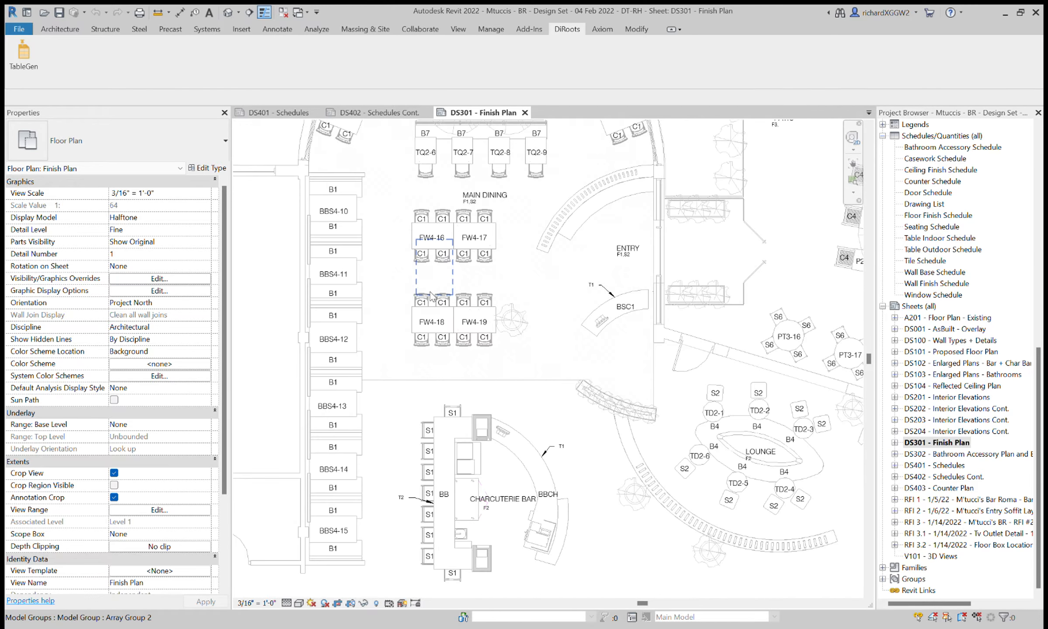
pyautogui.moveTo(445, 273); pyautogui.dragTo(439, 306, button='middle')
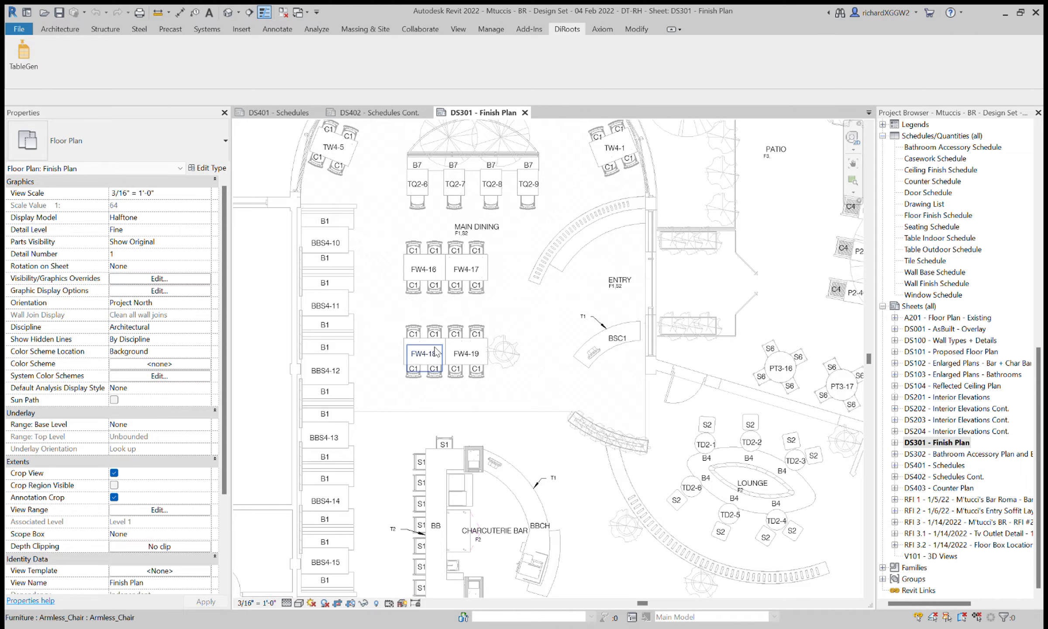
pyautogui.scroll(5, 435, 349)
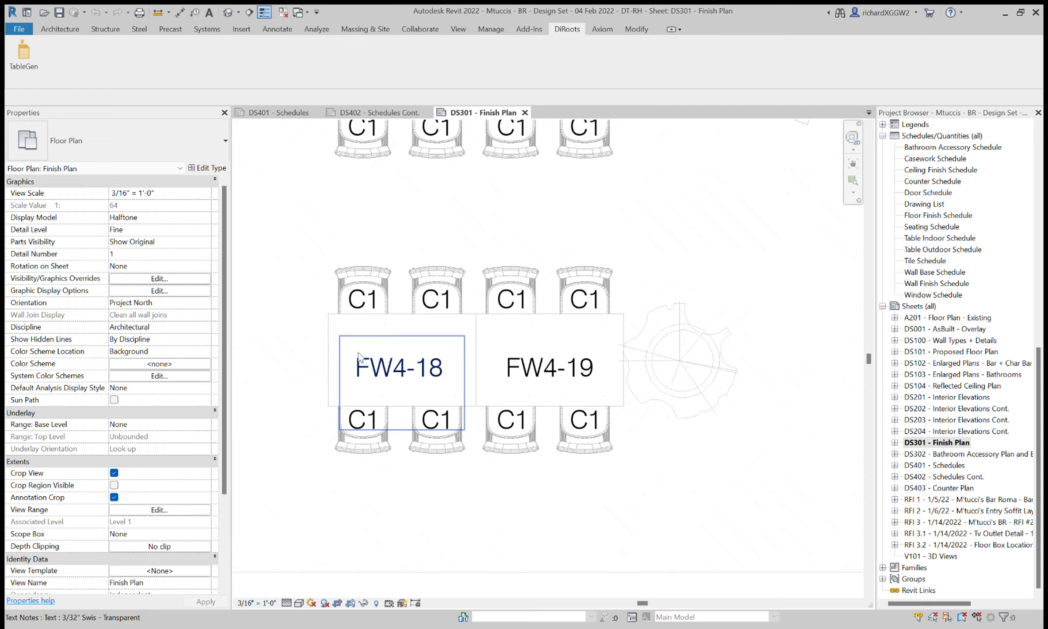
pyautogui.click(397, 325)
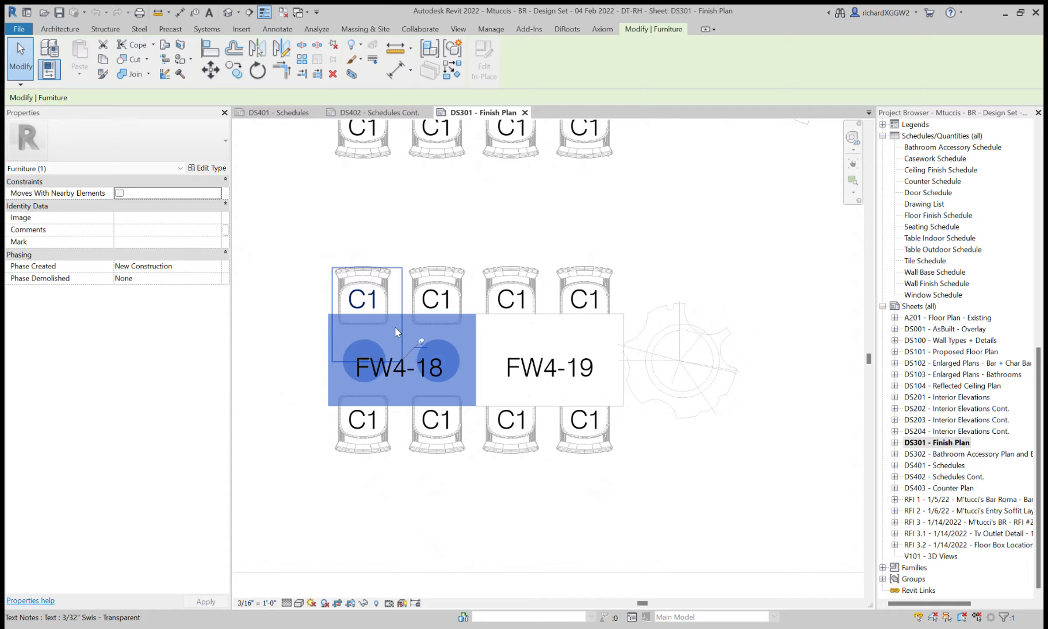
pyautogui.scroll(-4, 457, 253)
pyautogui.moveTo(483, 338); pyautogui.dragTo(490, 384, button='middle')
pyautogui.scroll(-1, 480, 308)
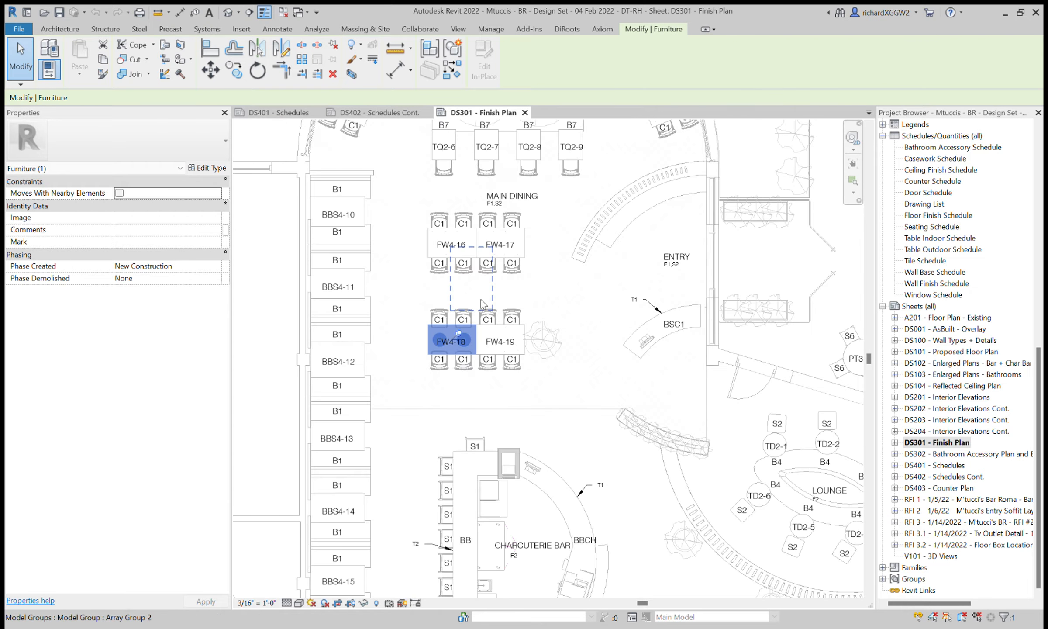
pyautogui.click(504, 329)
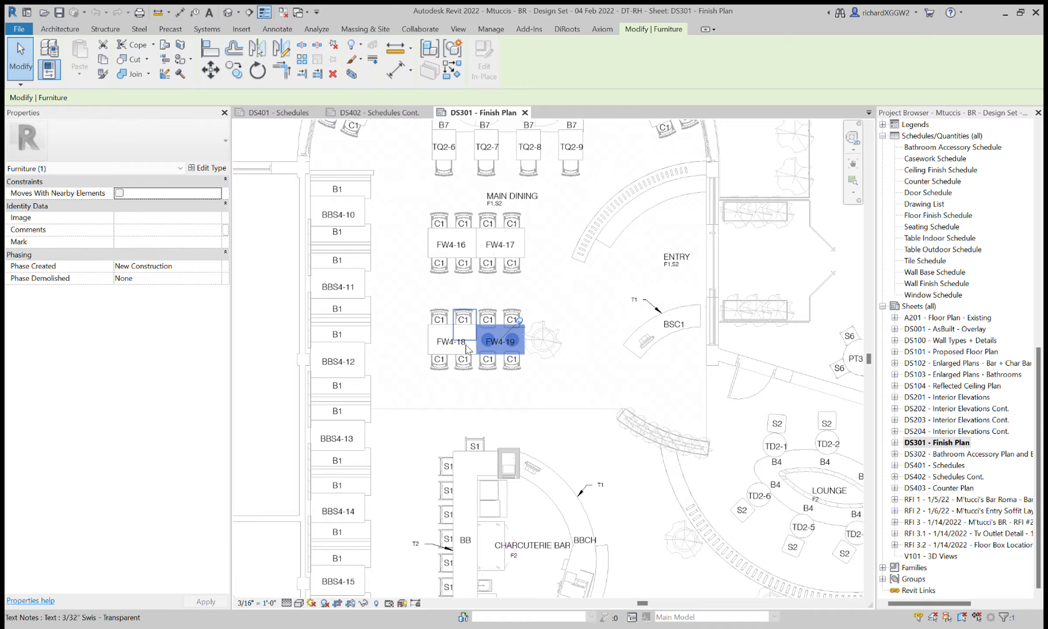
# Step: Select the FW4-18 text label and examine how the surrounding dining tables and chairs are tagged
pyautogui.scroll(3, 466, 347)
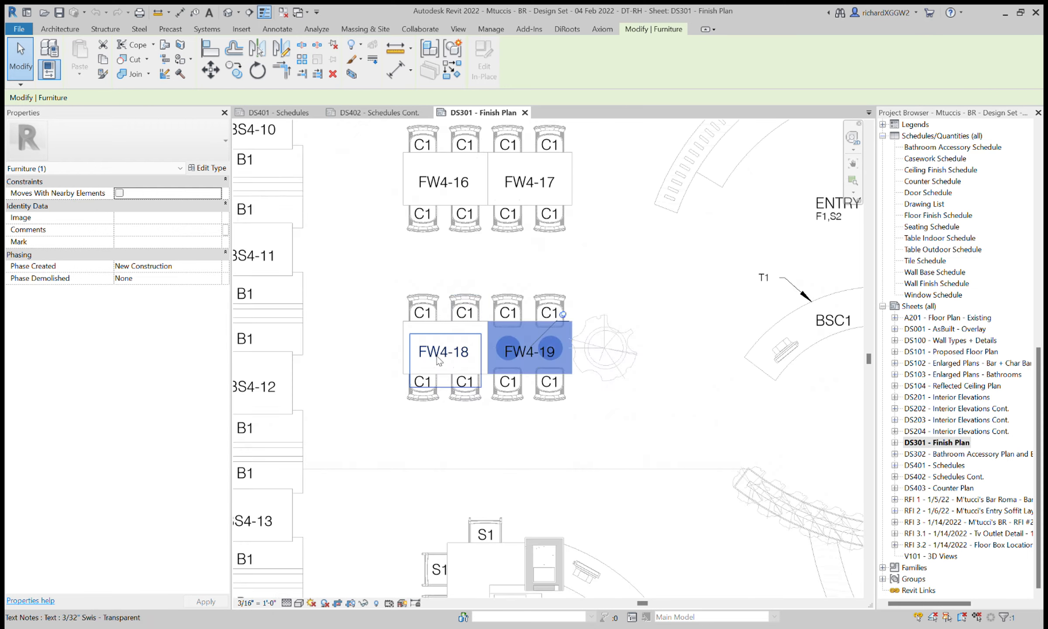
pyautogui.click(439, 361)
pyautogui.moveTo(458, 369); pyautogui.dragTo(433, 413, button='middle')
pyautogui.scroll(-1, 373, 429)
pyautogui.scroll(-1, 427, 415)
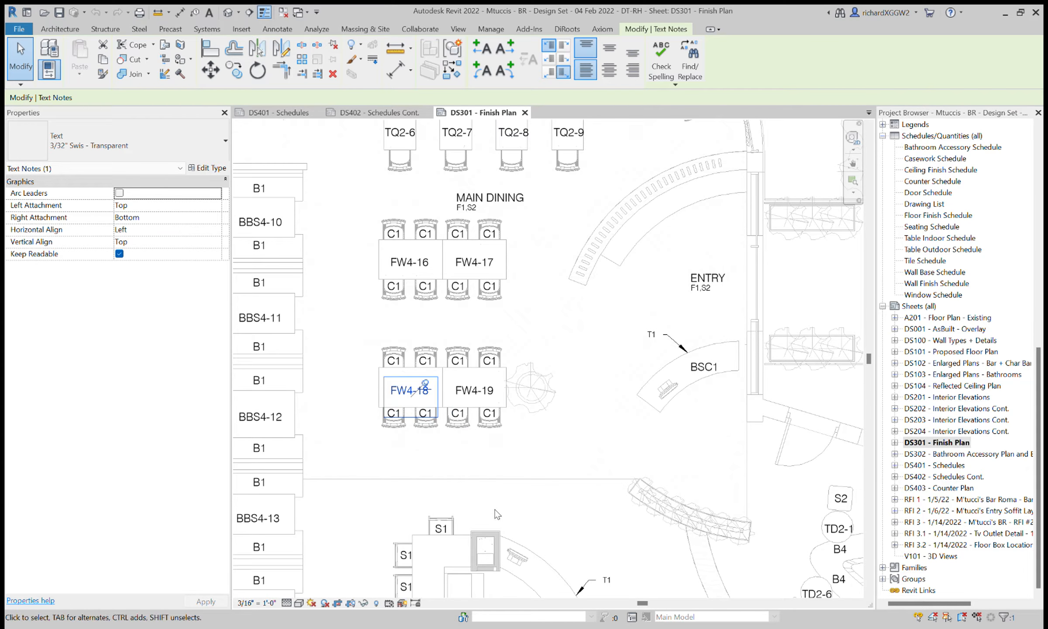
pyautogui.scroll(1, 555, 528)
pyautogui.moveTo(555, 528); pyautogui.dragTo(617, 526, button='middle')
pyautogui.scroll(-1, 615, 525)
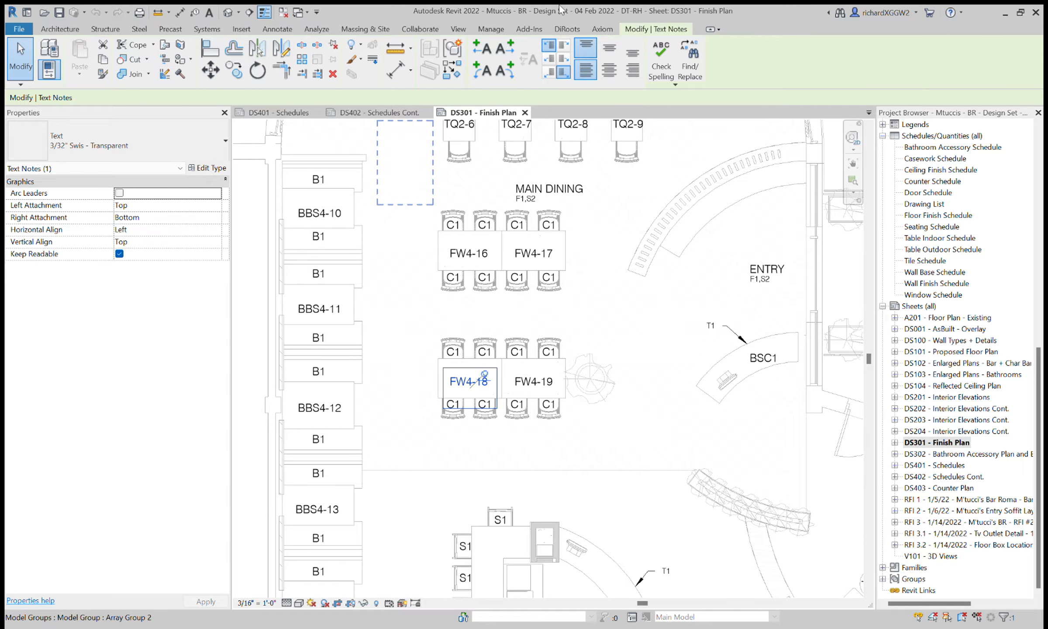
# Step: Use TableGen to generate the schedule TABLE SCHEDULE 001 in the project, and clear the selection in the plan
pyautogui.click(567, 29)
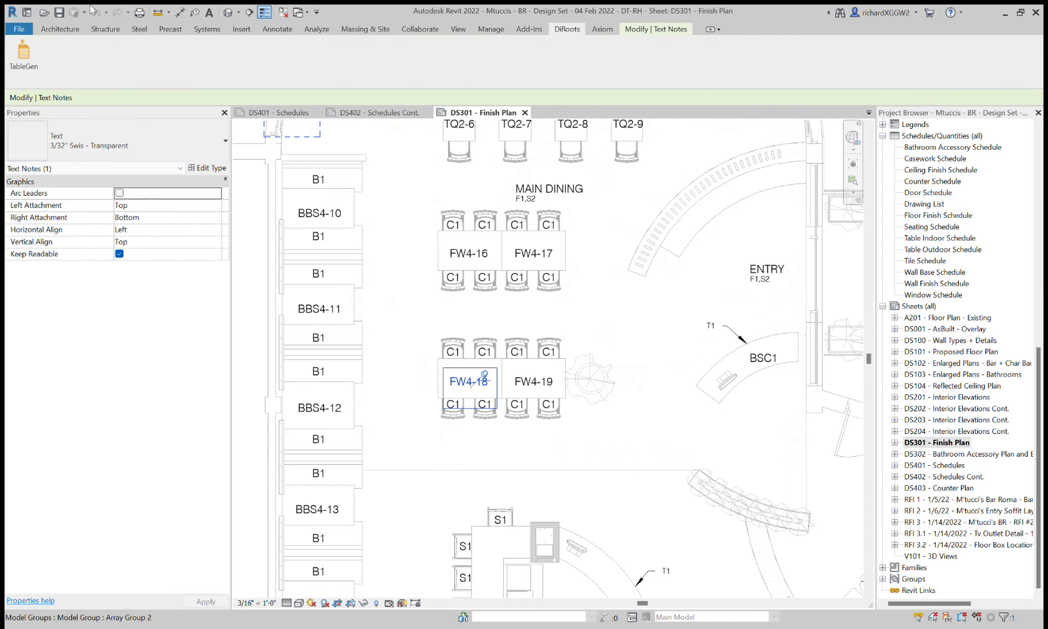
pyautogui.click(22, 67)
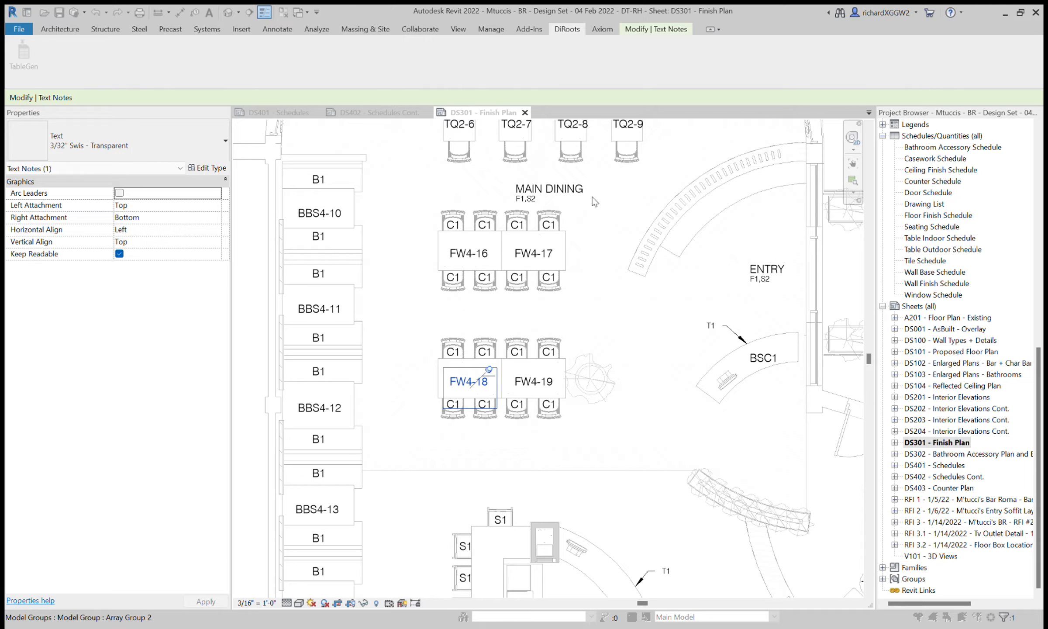
pyautogui.click(896, 124)
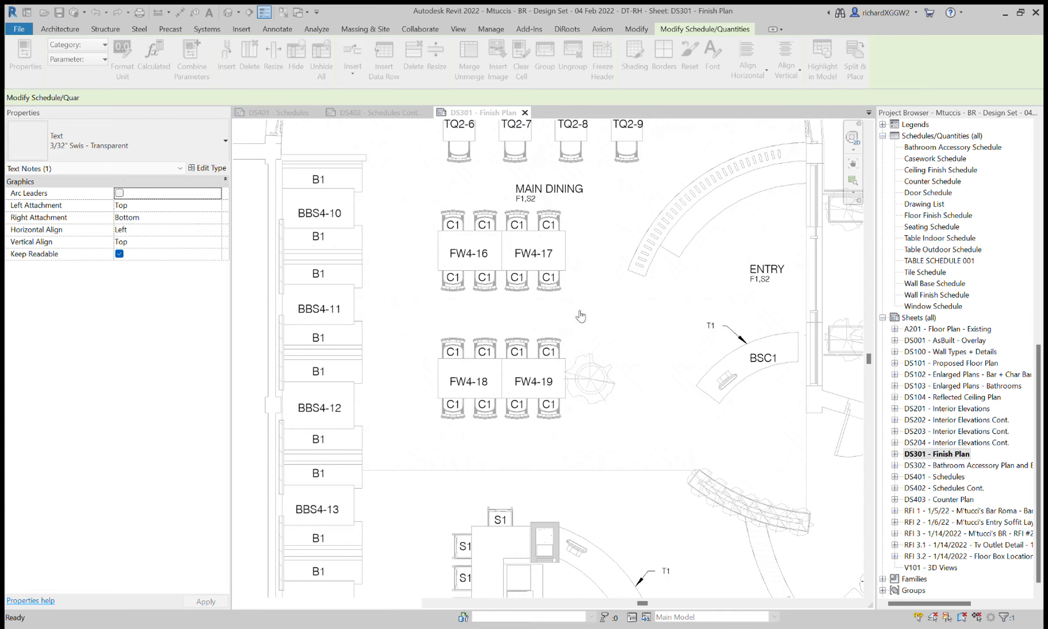
pyautogui.click(459, 448)
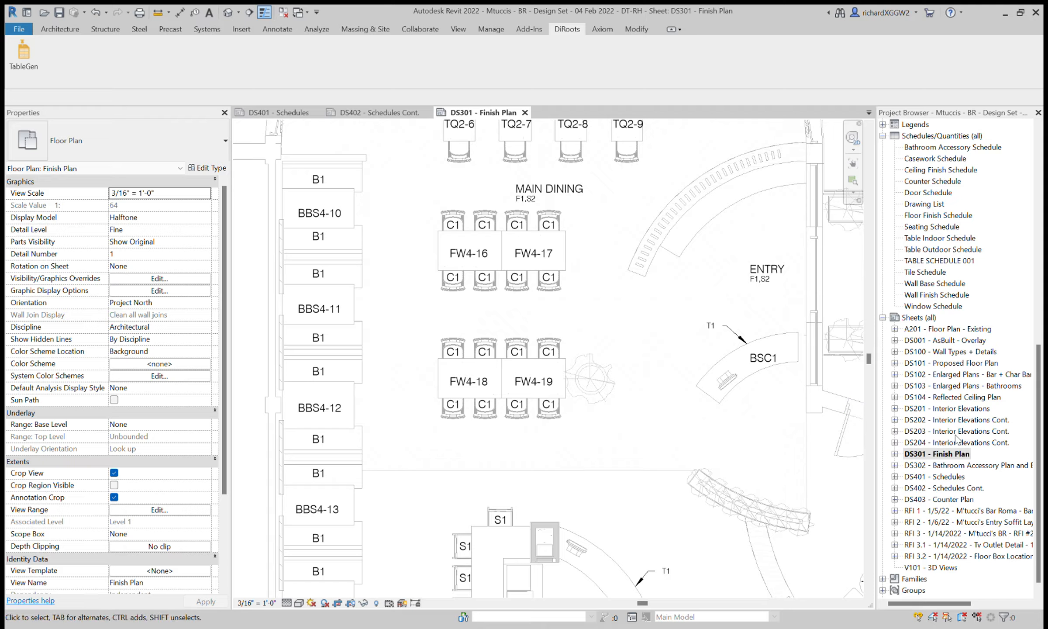
# Step: Locate TABLE SCHEDULE 001 among the project's schedules and show its properties
pyautogui.press('v')
pyautogui.press('v')
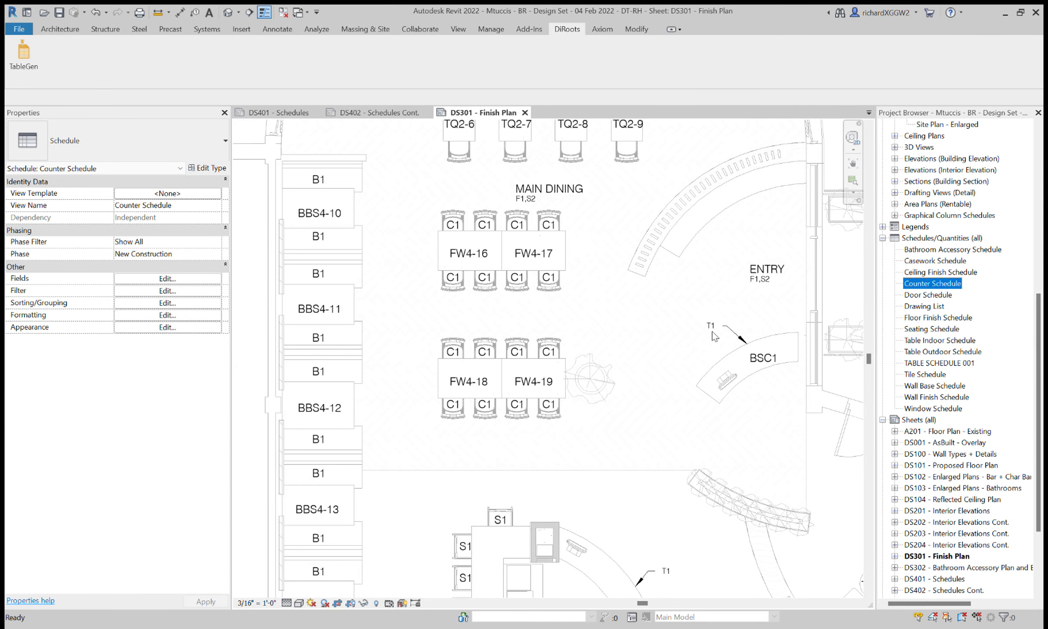
pyautogui.moveTo(712, 332); pyautogui.dragTo(715, 327, button='middle')
pyautogui.scroll(1, 917, 290)
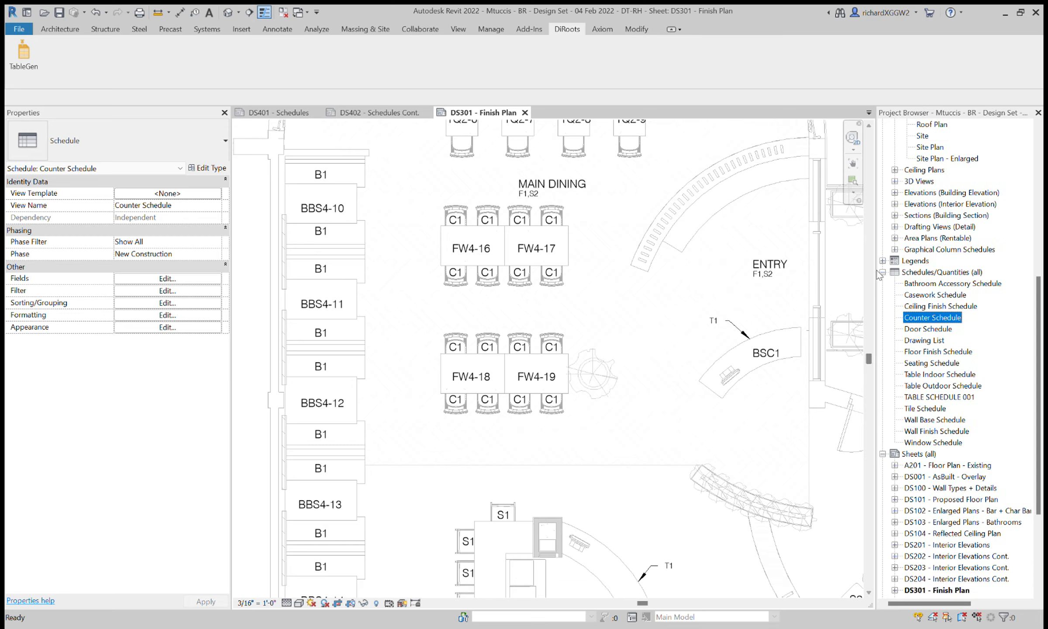
pyautogui.click(927, 398)
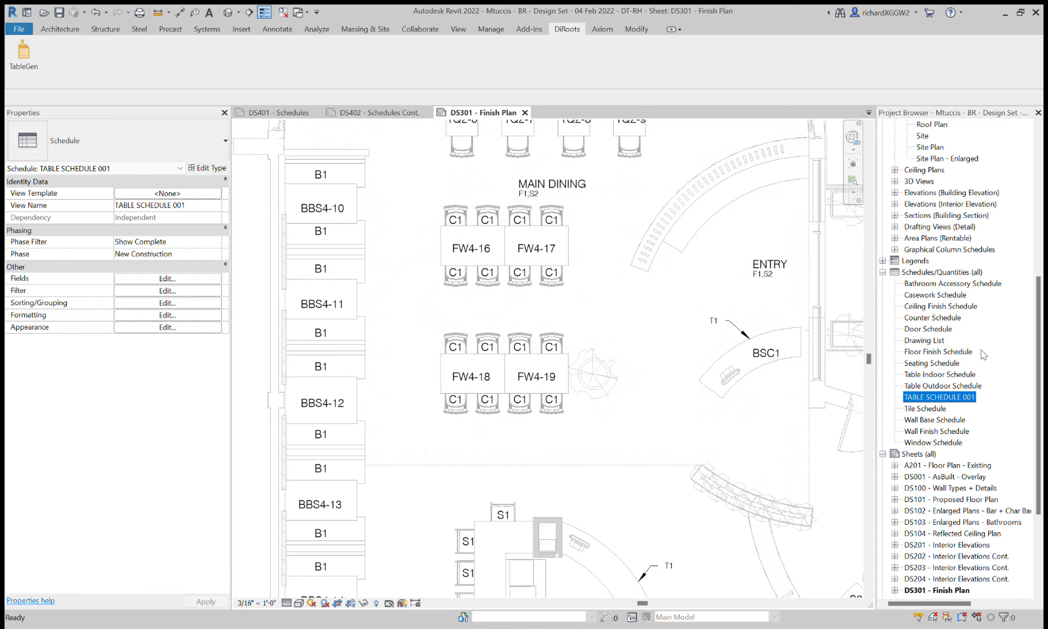
# Step: Open sheet DS402 - Schedules Cont. and move its three existing schedules above the title block
pyautogui.click(372, 114)
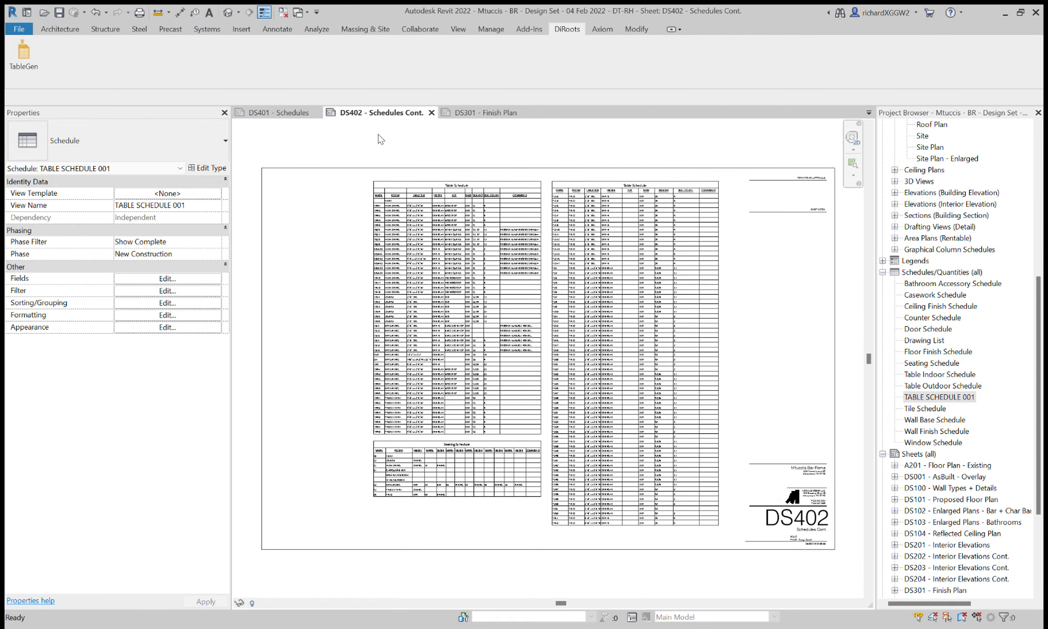
pyautogui.scroll(-4, 426, 271)
pyautogui.click(459, 255)
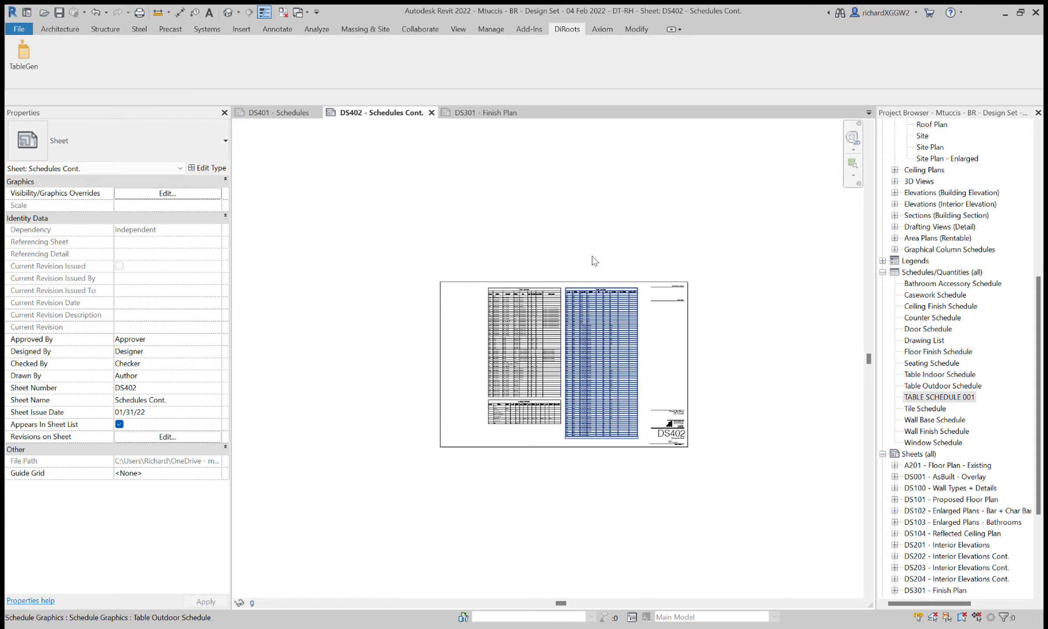
pyautogui.moveTo(457, 253); pyautogui.dragTo(642, 462)
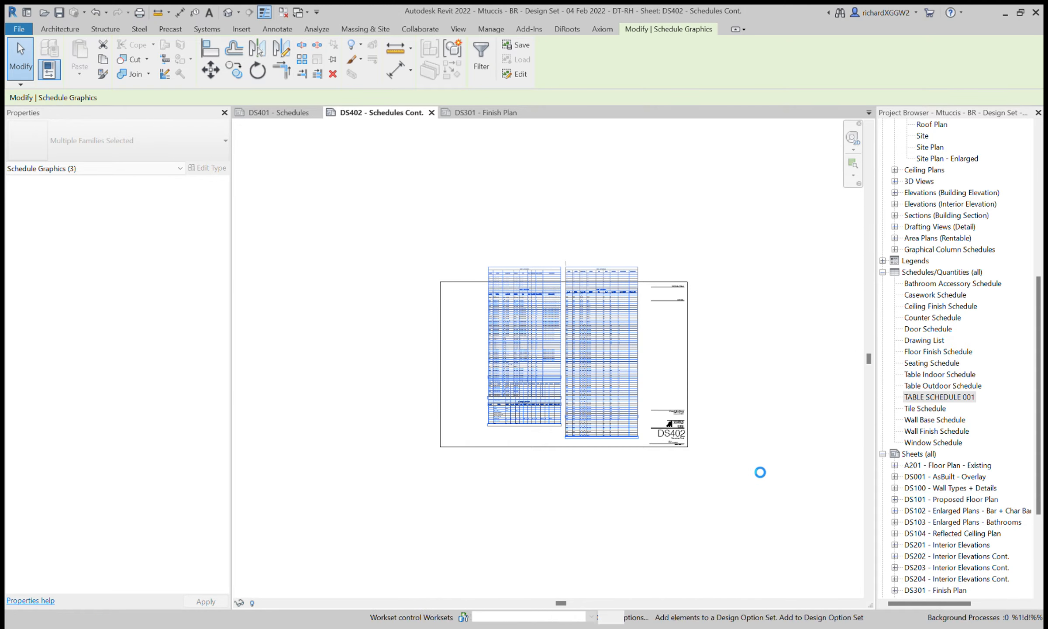
pyautogui.moveTo(529, 366); pyautogui.dragTo(529, 189)
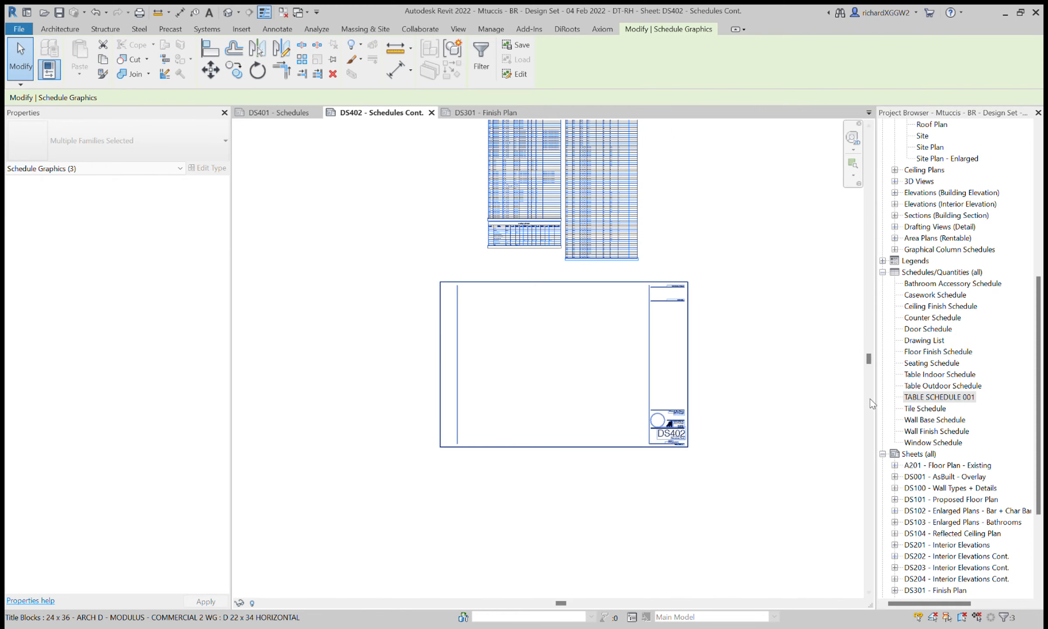
# Step: Place TABLE SCHEDULE 001 on sheet DS402 and position it inside the title block, aligned with the left edge of the moved schedules
pyautogui.click(931, 398)
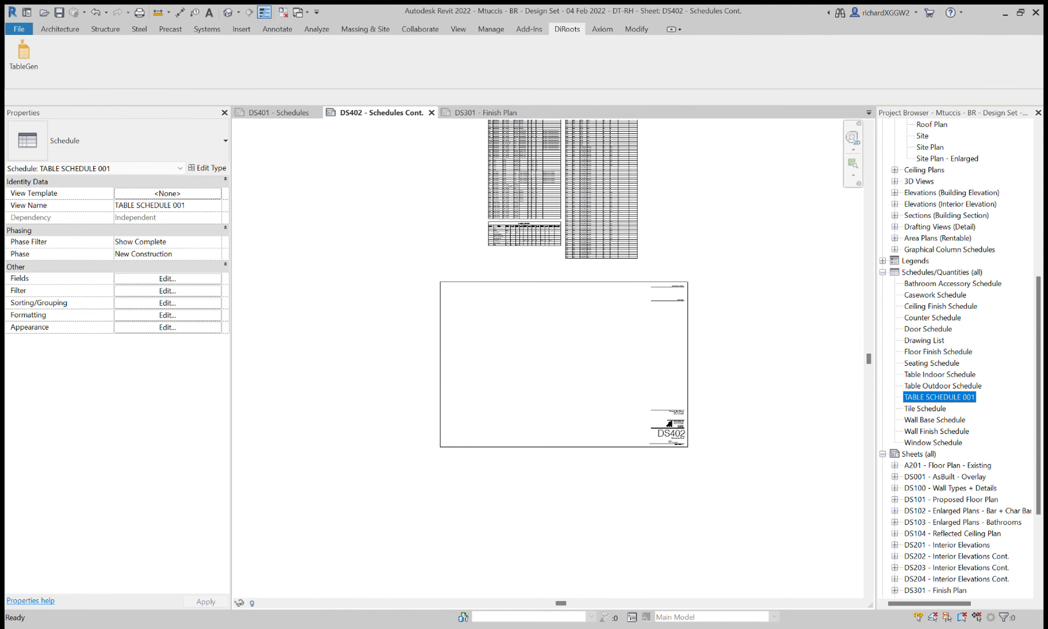
pyautogui.moveTo(548, 380); pyautogui.dragTo(559, 395)
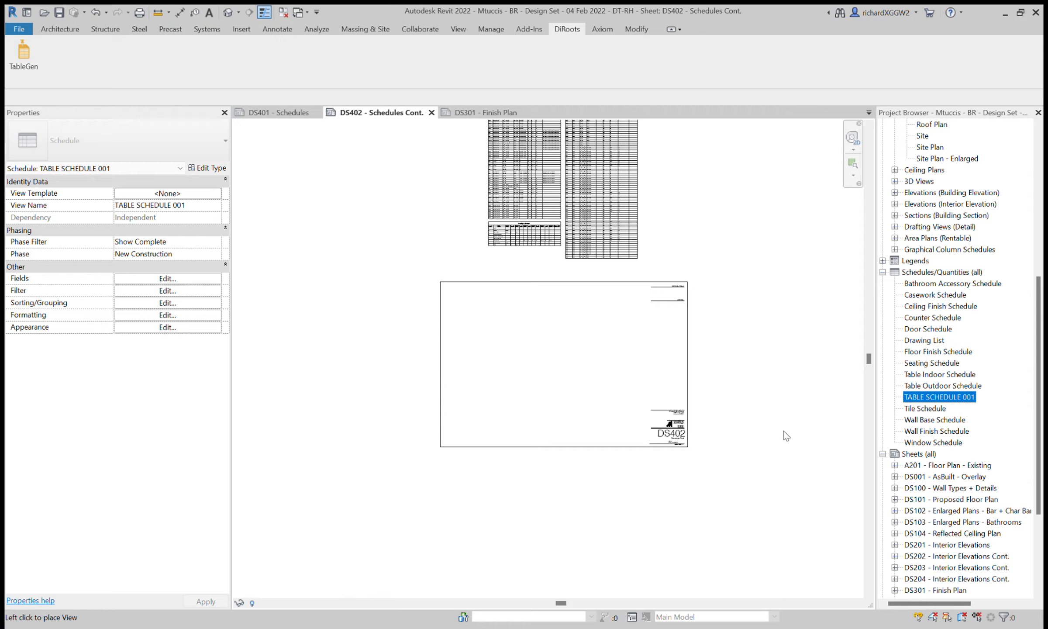
pyautogui.click(929, 397)
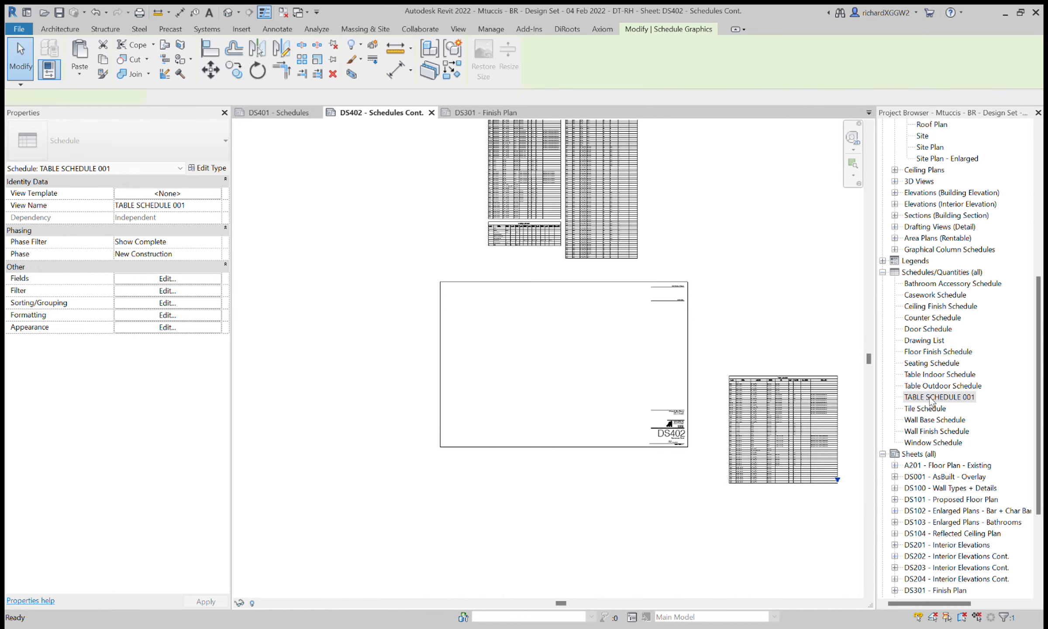
pyautogui.moveTo(749, 411); pyautogui.dragTo(556, 320)
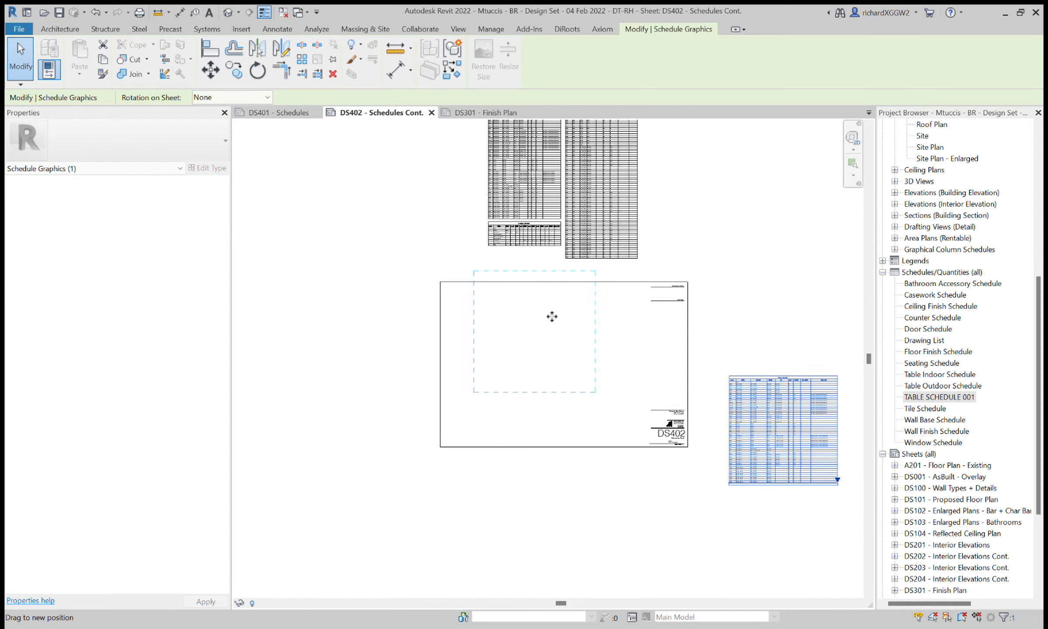
pyautogui.moveTo(553, 328); pyautogui.dragTo(556, 344)
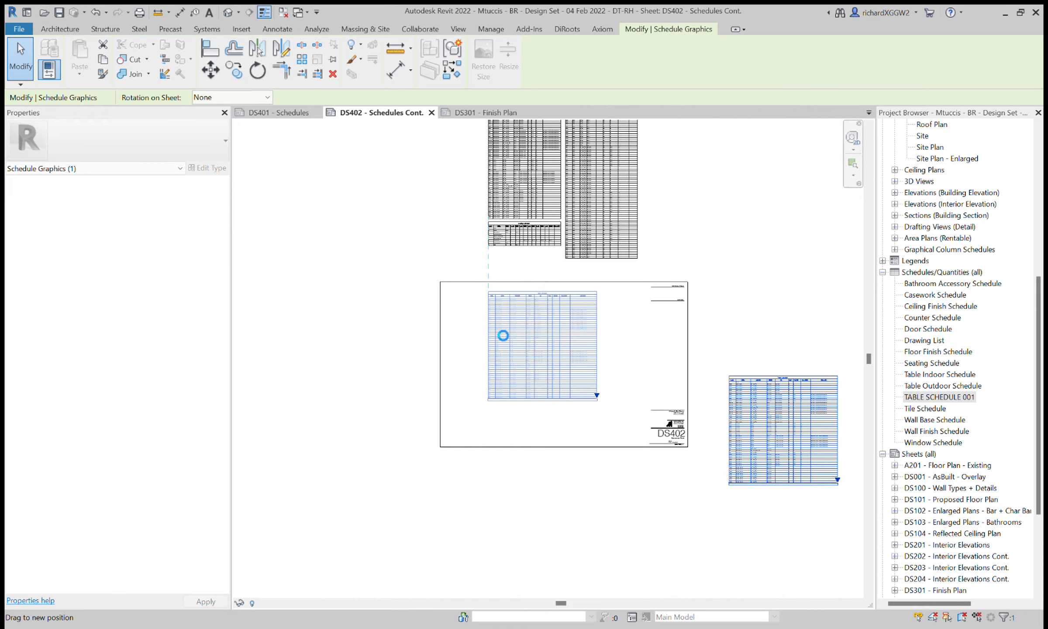
# Step: Examine the header, columns and rows of the placed TABLE SCHEDULE 001 up close
pyautogui.scroll(5, 522, 315)
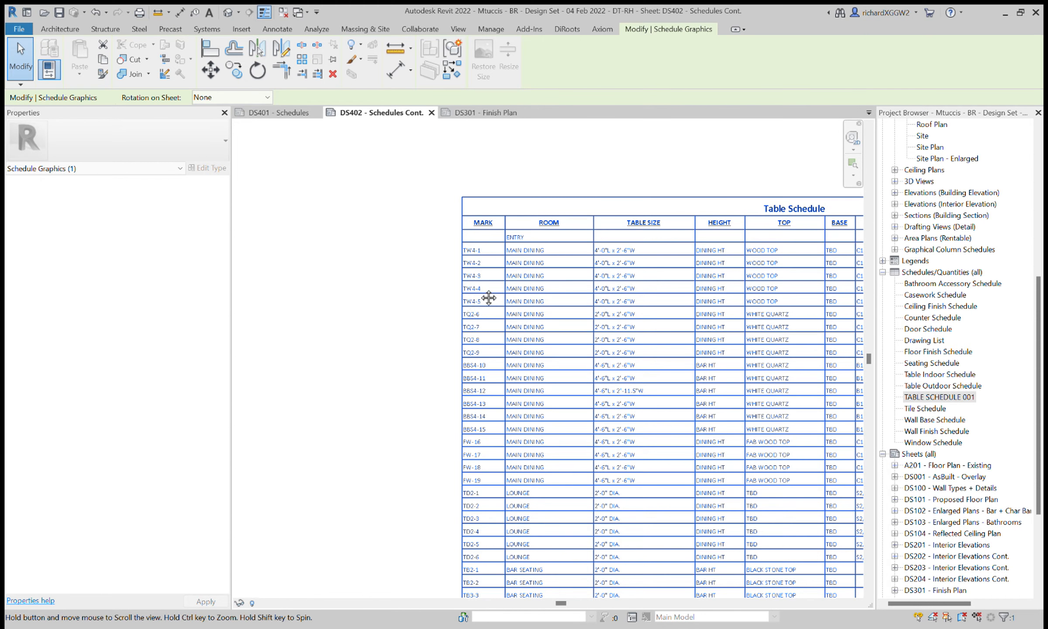
pyautogui.scroll(-4, 488, 312)
pyautogui.scroll(4, 450, 331)
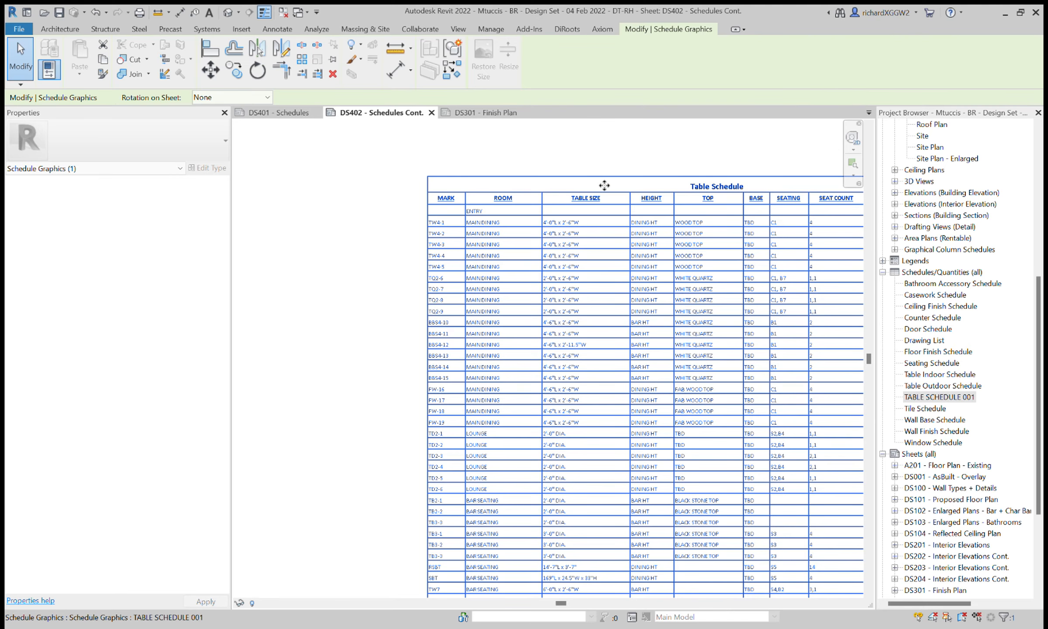
pyautogui.moveTo(644, 160); pyautogui.dragTo(501, 152, button='middle')
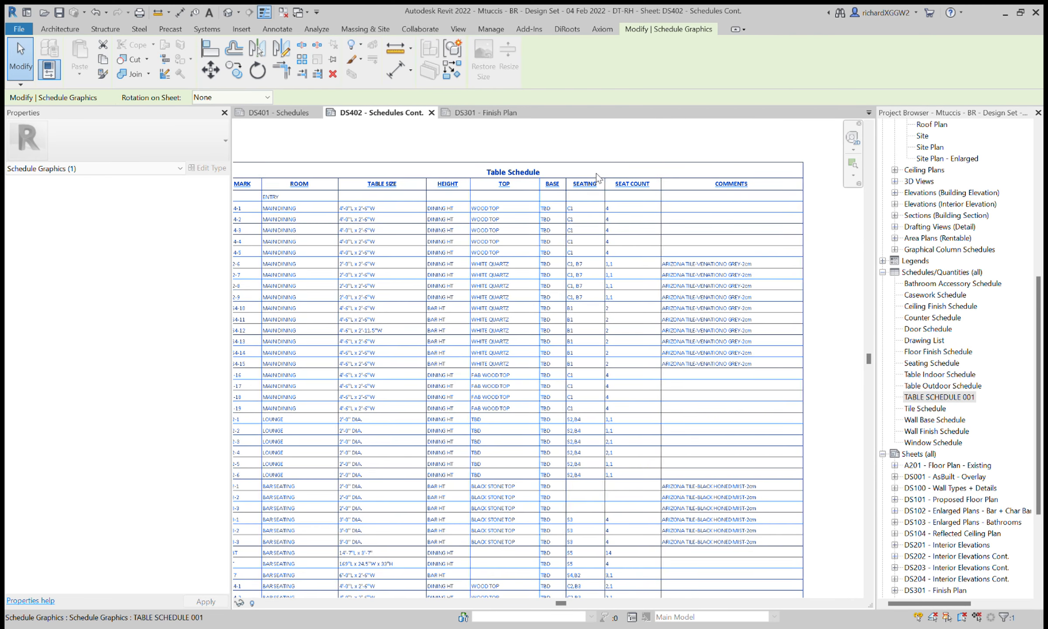
pyautogui.scroll(-1, 712, 301)
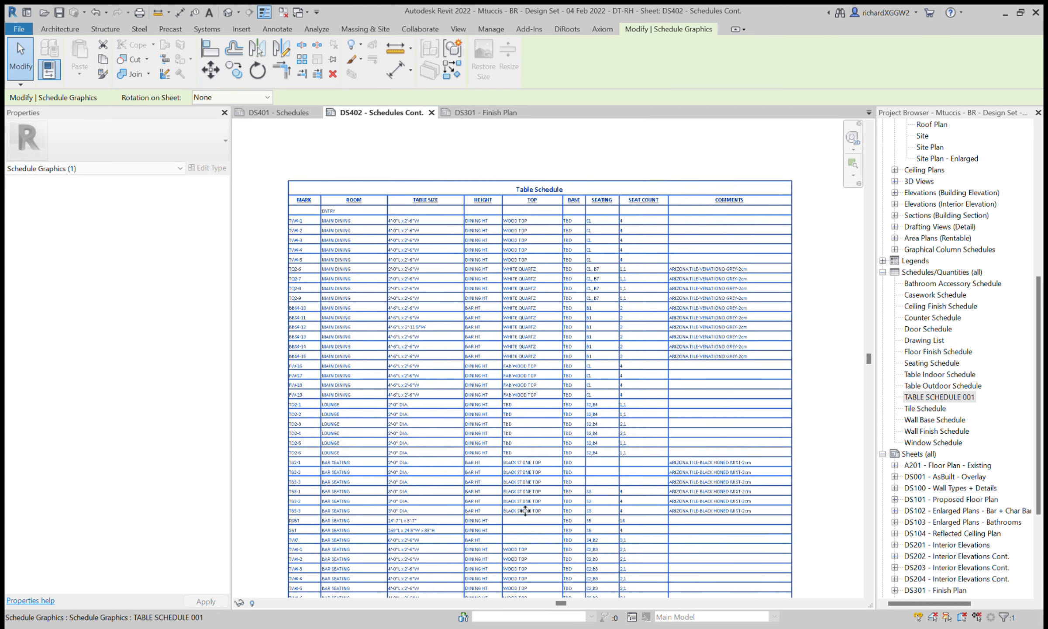
pyautogui.moveTo(535, 444); pyautogui.dragTo(538, 437, button='middle')
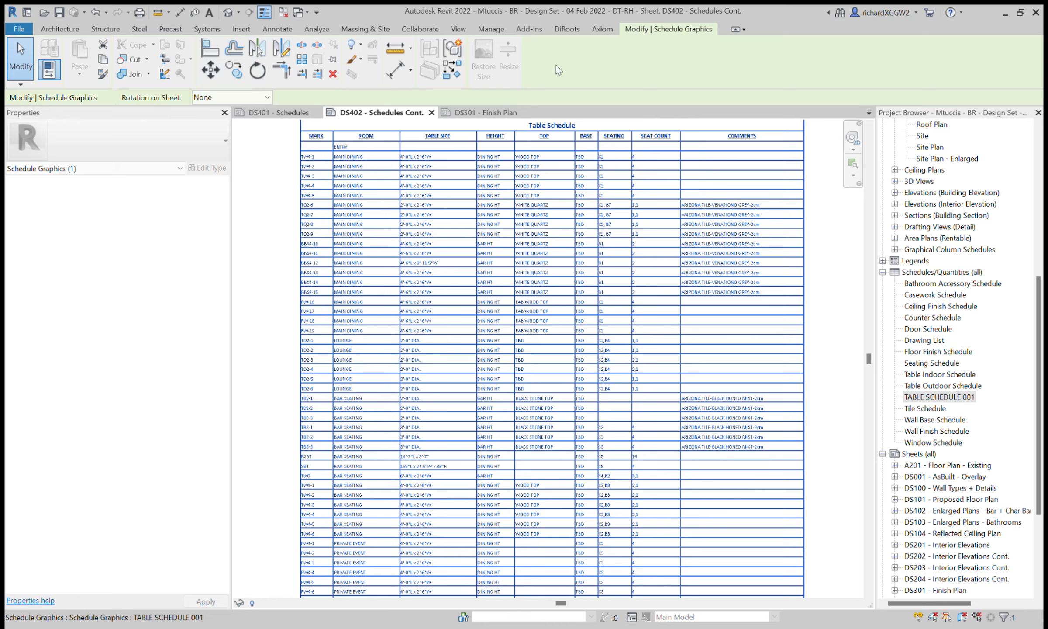
# Step: Open the schedule view of TABLE SCHEDULE 001 from its placement on sheet DS402
pyautogui.click(567, 29)
pyautogui.click(23, 59)
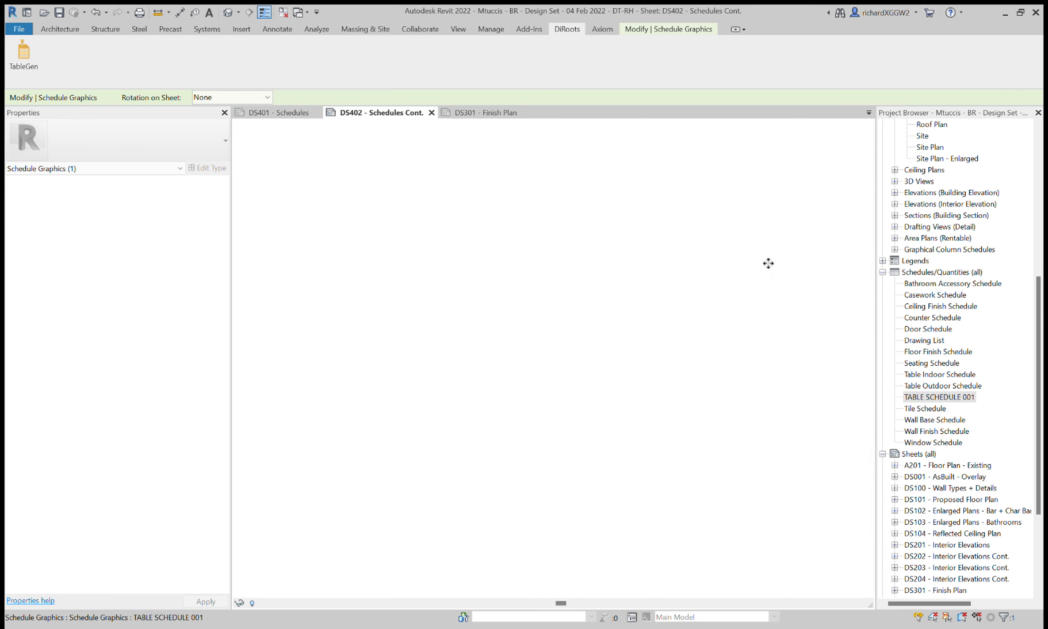
pyautogui.scroll(5, 334, 215)
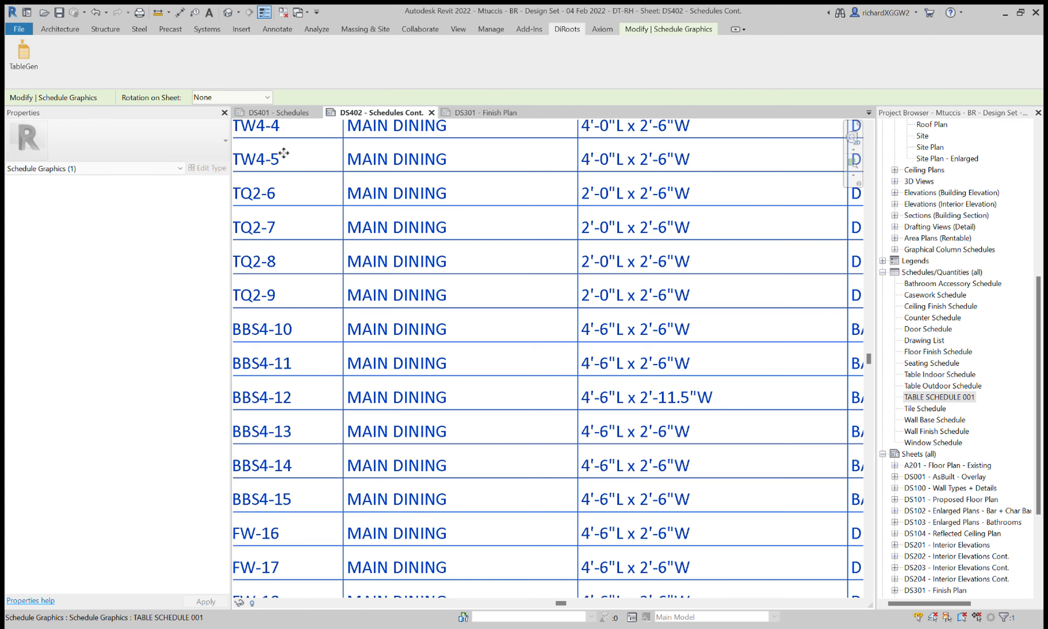
pyautogui.doubleClick(286, 162)
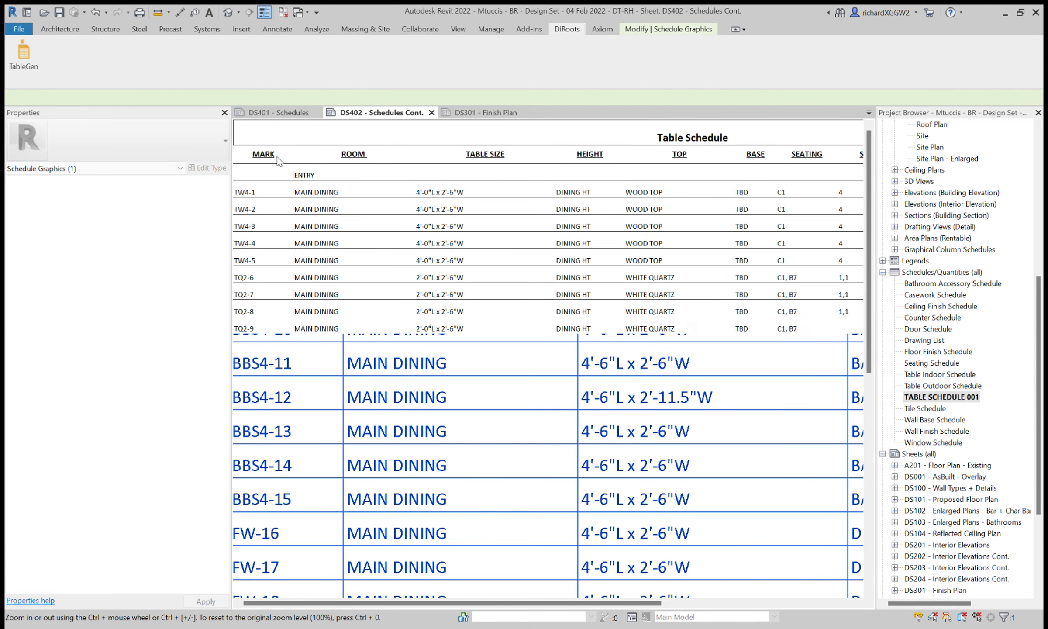
# Step: Select the text in the ENTRY cell and in the Table Schedule title to check that the cells can be edited
pyautogui.click(305, 176)
pyautogui.moveTo(327, 175); pyautogui.dragTo(279, 178)
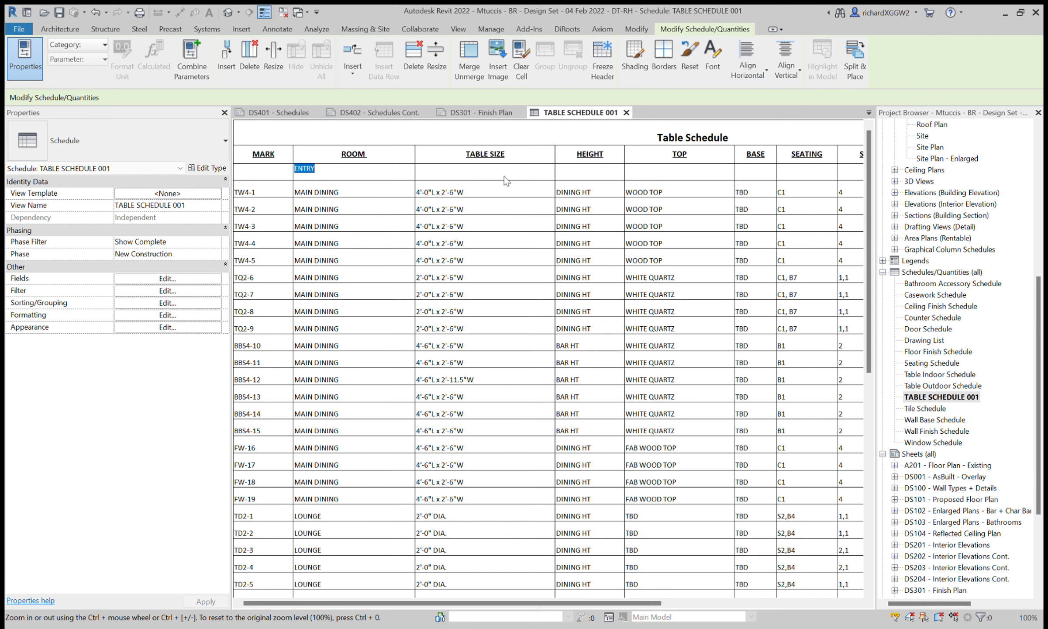
pyautogui.click(395, 140)
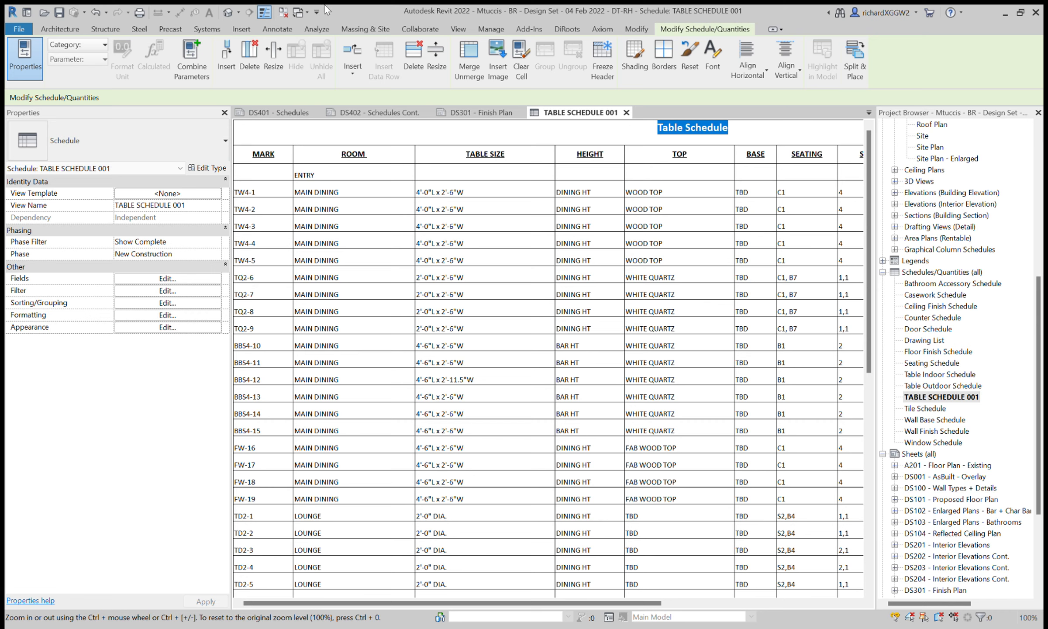
pyautogui.click(456, 125)
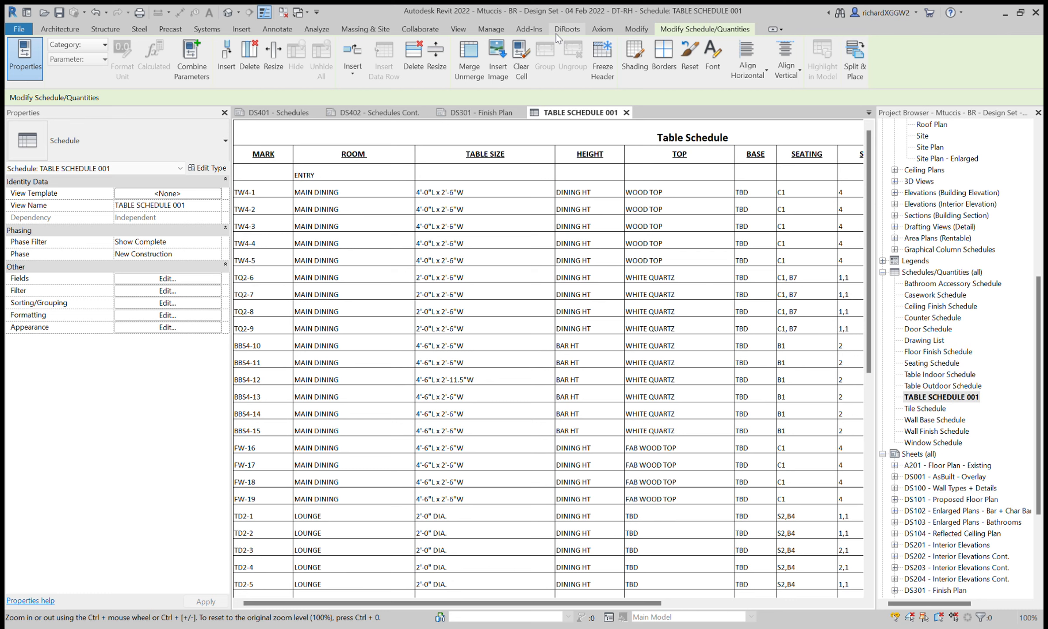
# Step: Examine the rows and columns of TABLE SCHEDULE 001 across its full width and down its length
pyautogui.scroll(-3, 670, 197)
pyautogui.scroll(3, 670, 196)
pyautogui.moveTo(615, 607); pyautogui.dragTo(707, 546)
pyautogui.scroll(-10, 705, 545)
pyautogui.moveTo(659, 603); pyautogui.dragTo(554, 602)
pyautogui.scroll(-3, 387, 537)
pyautogui.scroll(5, 385, 544)
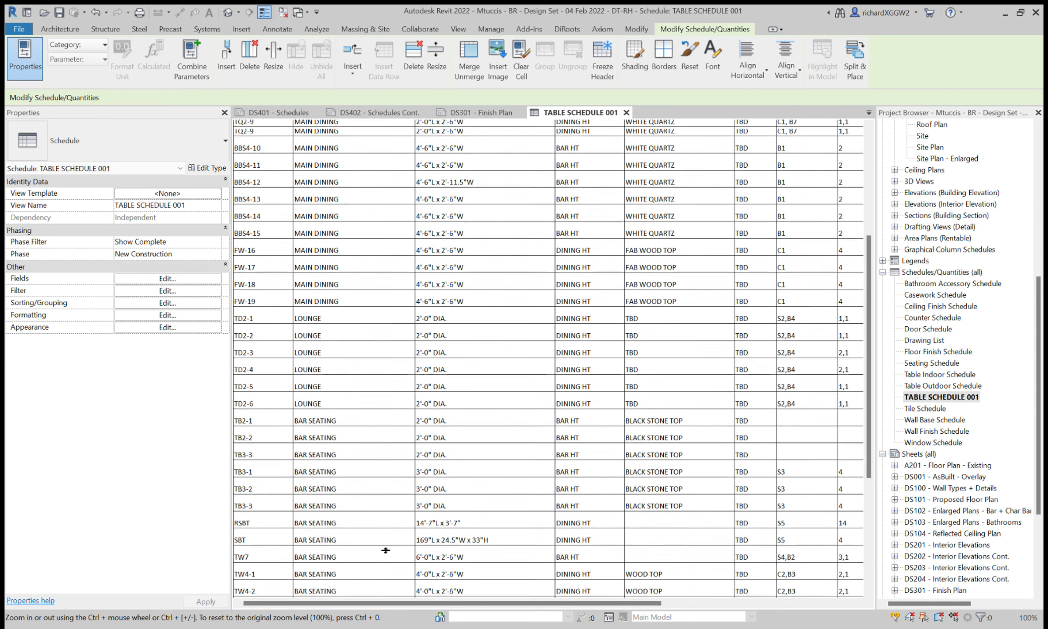